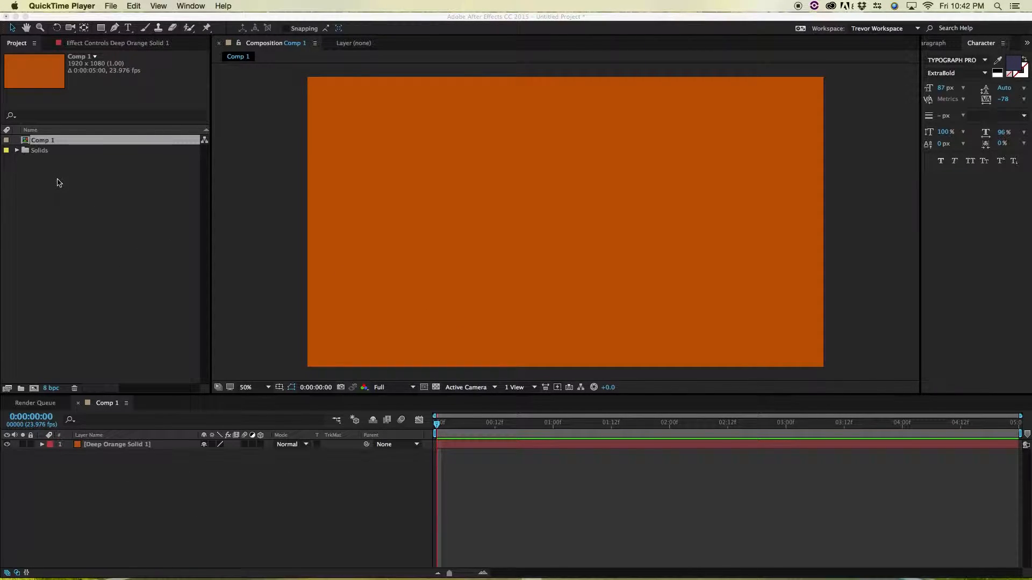
# - Collapse and re-expand the Layer Switches and Transfer Controls panes of the Comp 1 timeline
pyautogui.click(78, 246)
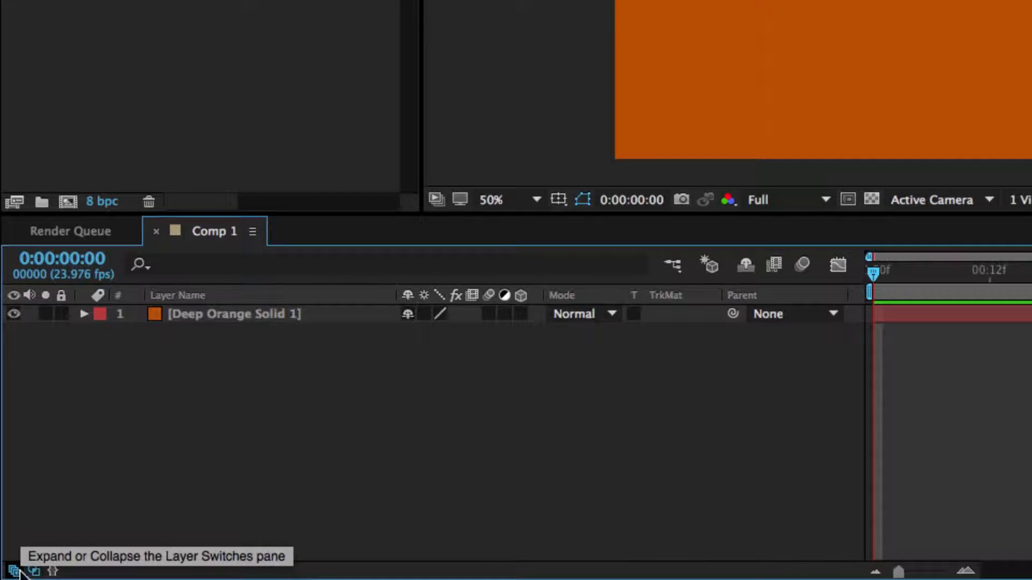
pyautogui.click(32, 571)
pyautogui.click(14, 571)
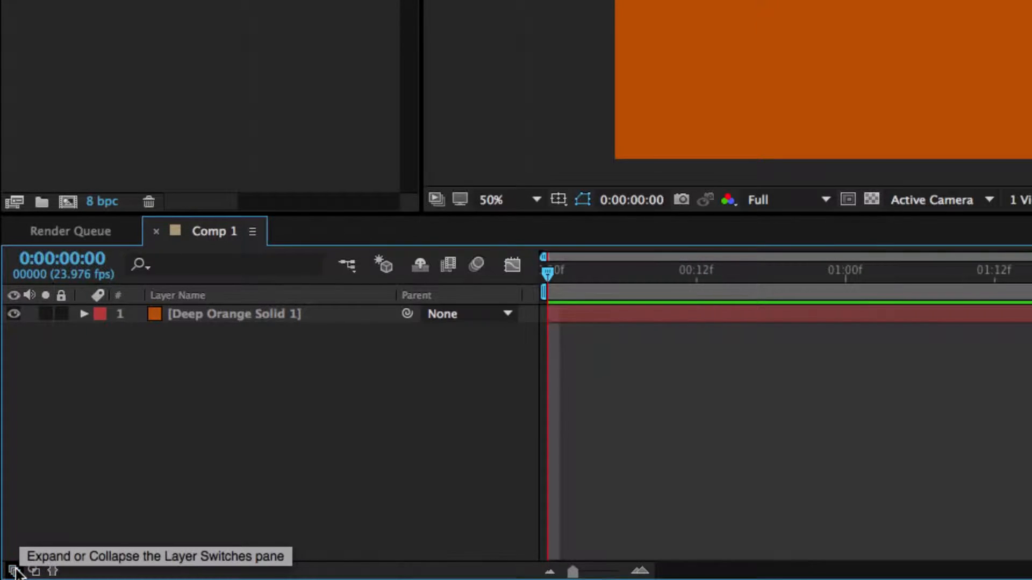
pyautogui.click(14, 571)
pyautogui.click(32, 572)
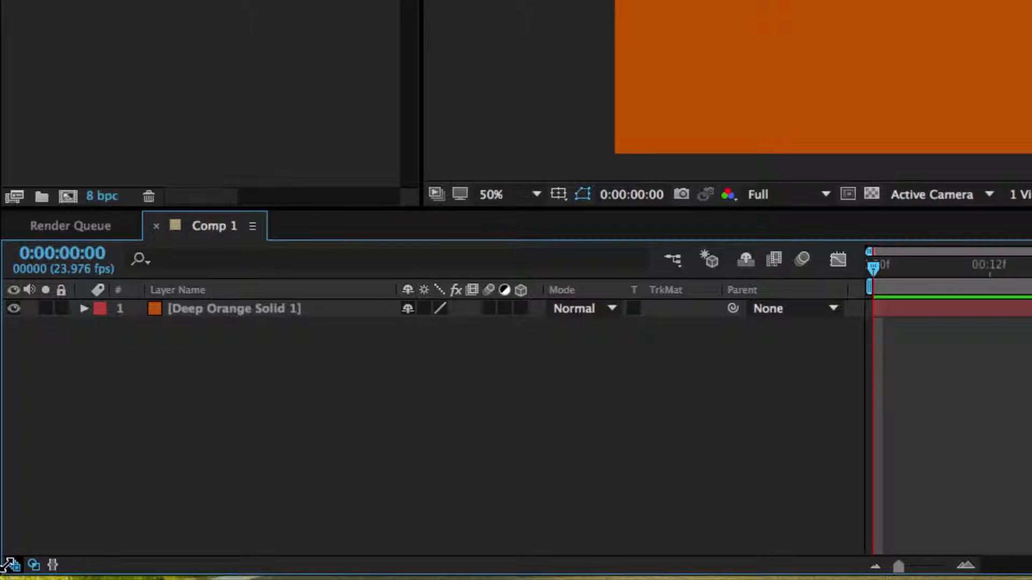
pyautogui.click(34, 571)
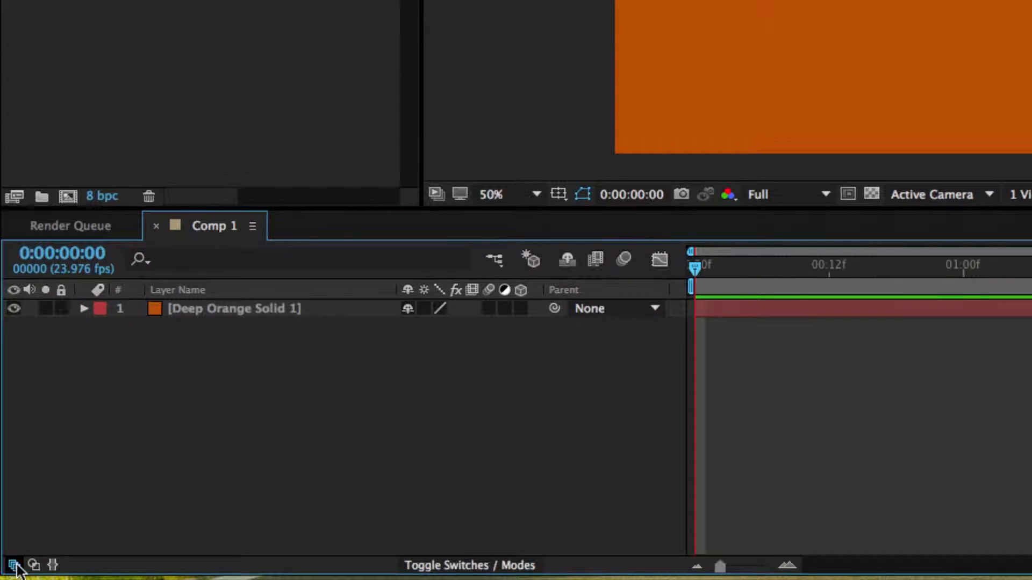
pyautogui.click(14, 565)
pyautogui.click(13, 566)
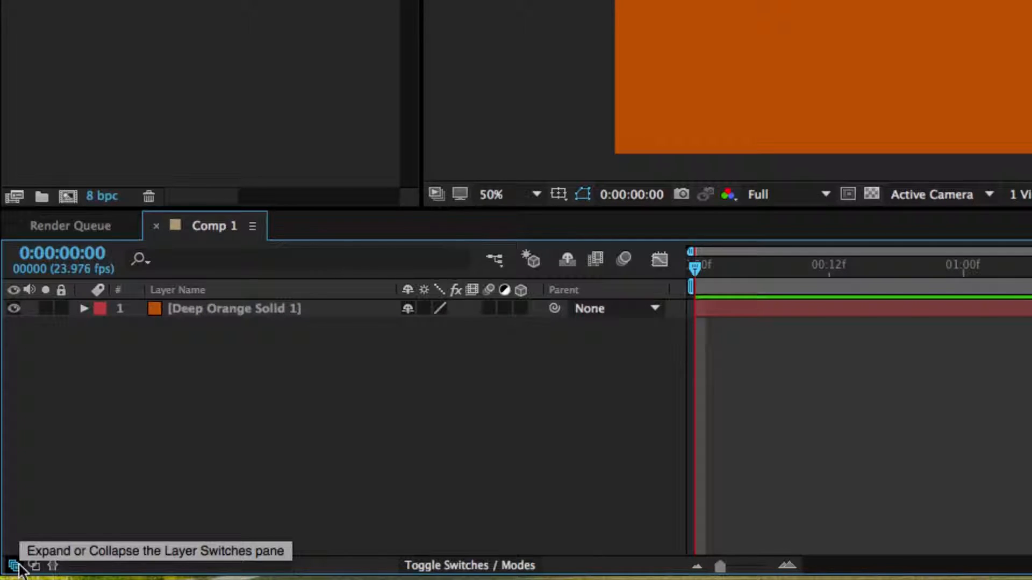
pyautogui.click(33, 565)
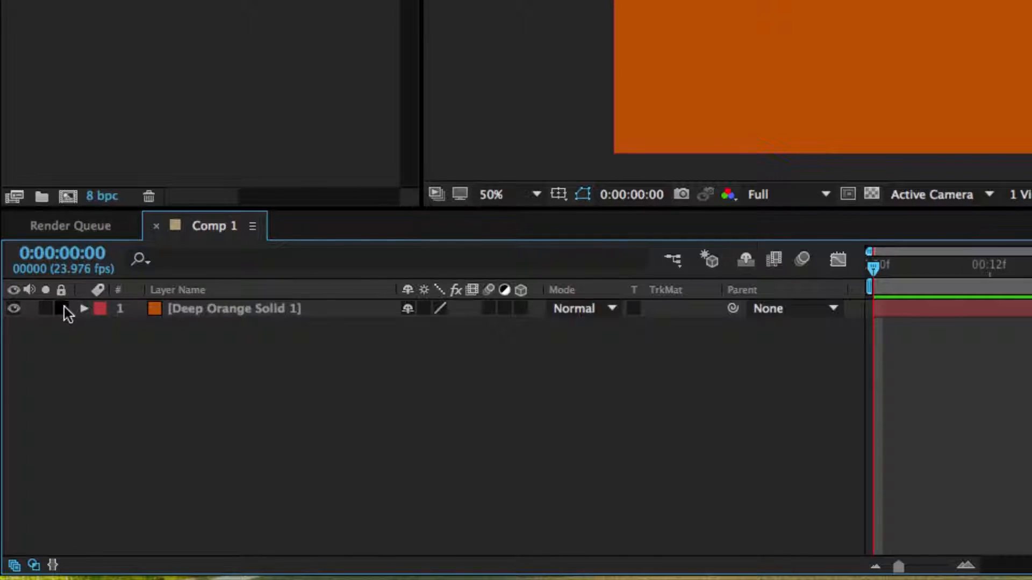
# - Duplicate the Deep Orange Solid 1 layer five times
pyautogui.click(228, 308)
pyautogui.click(278, 354)
pyautogui.click(272, 308)
pyautogui.hotkey('ctrl', 'd')
pyautogui.hotkey('ctrl', 'd')
pyautogui.hotkey('ctrl', 'd')
pyautogui.hotkey('ctrl', 'd')
pyautogui.hotkey('ctrl', 'd')
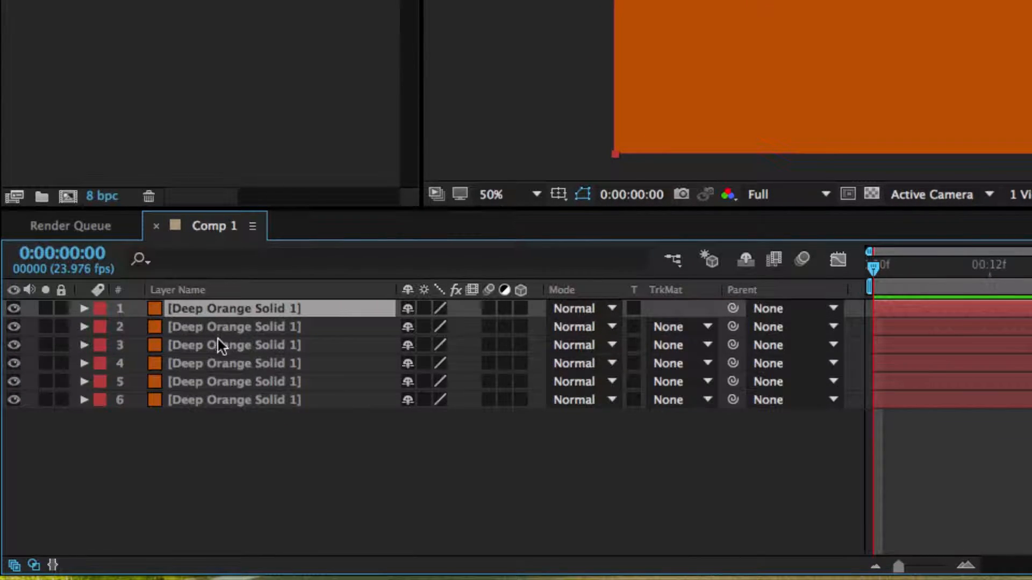
# - Expand the Transform properties of the topmost Deep Orange Solid 1 layer
pyautogui.click(216, 344)
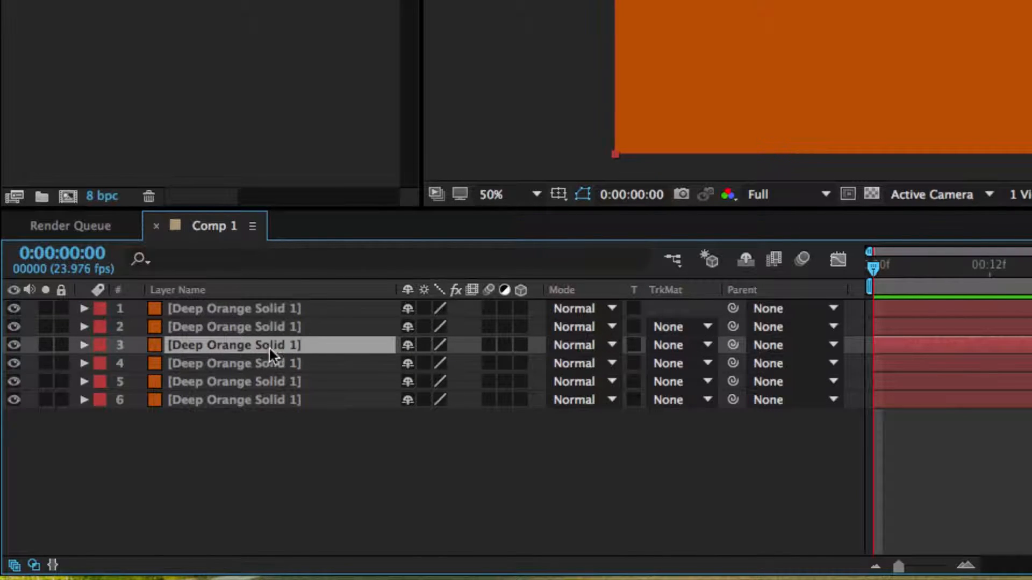
pyautogui.click(83, 308)
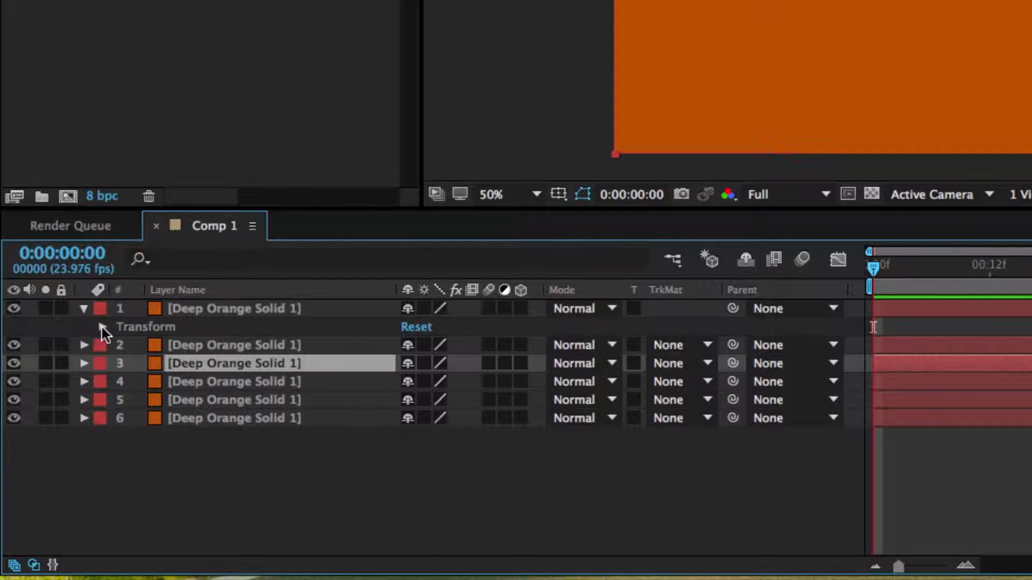
pyautogui.click(101, 327)
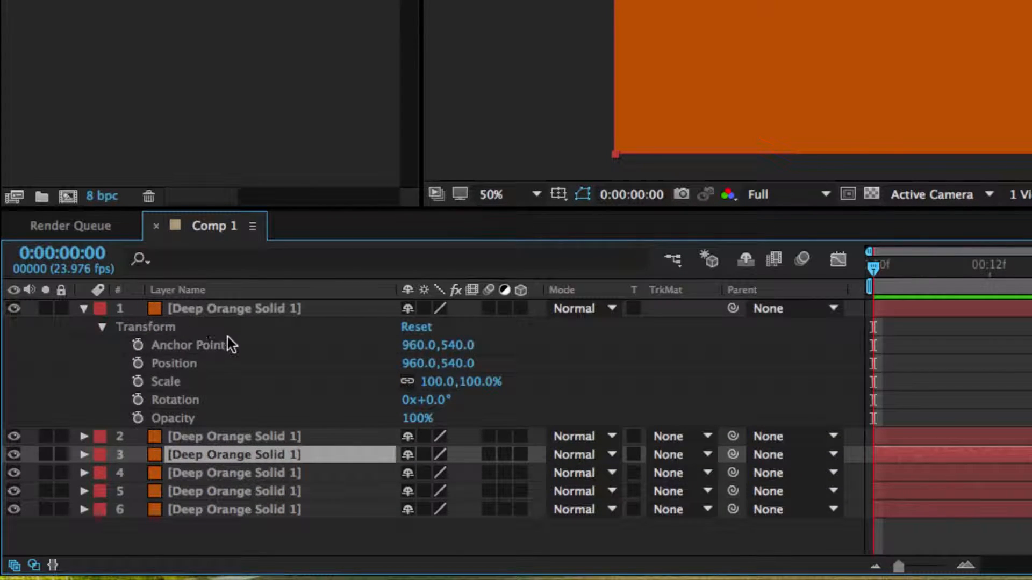
# - Add two Anchor Point keyframes to the topmost solid, with 862.0, 540.0 at the first frame, and preview the motion
pyautogui.click(260, 308)
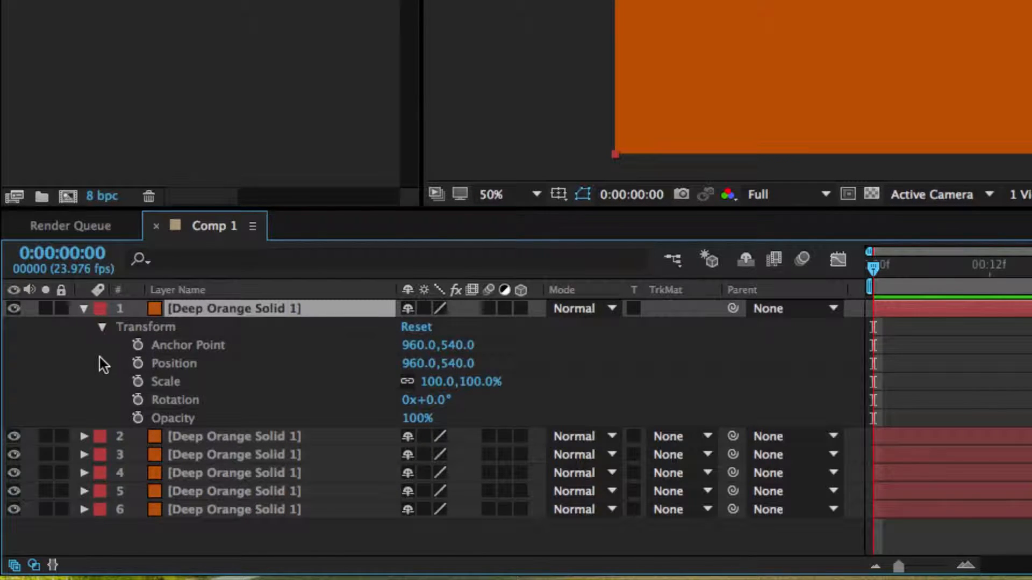
pyautogui.click(138, 345)
pyautogui.moveTo(917, 350); pyautogui.dragTo(960, 346)
pyautogui.moveTo(432, 345); pyautogui.dragTo(303, 345)
pyautogui.moveTo(885, 263)
pyautogui.mouseDown()
pyautogui.moveTo(946, 268)
pyautogui.moveTo(874, 267)
pyautogui.mouseUp()
pyautogui.press('space')
pyautogui.press('space')
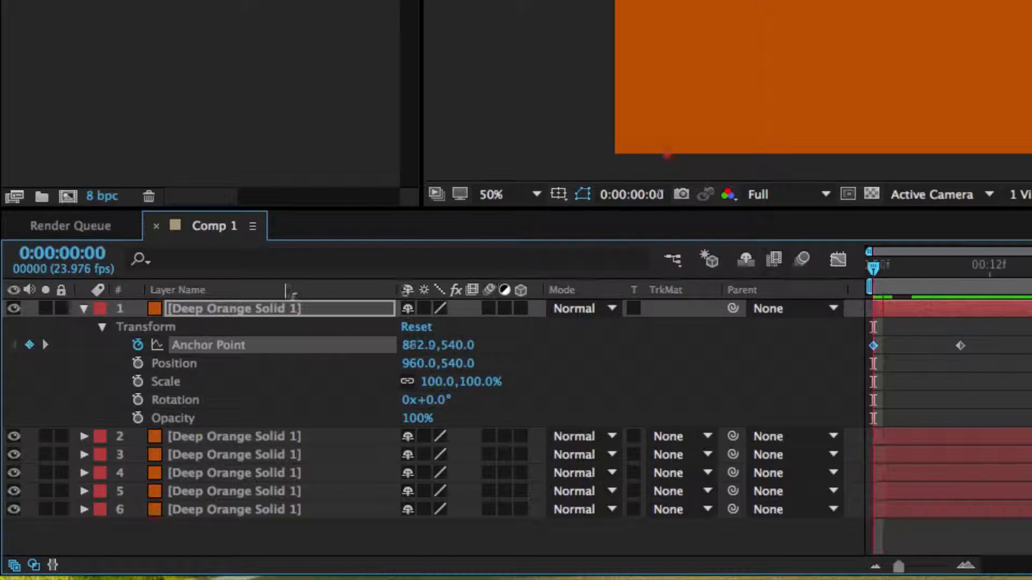
# - Delete the five duplicate solids below the topmost layer
pyautogui.click(215, 435)
pyautogui.keyDown('shift'); pyautogui.click(231, 515); pyautogui.keyUp('shift')
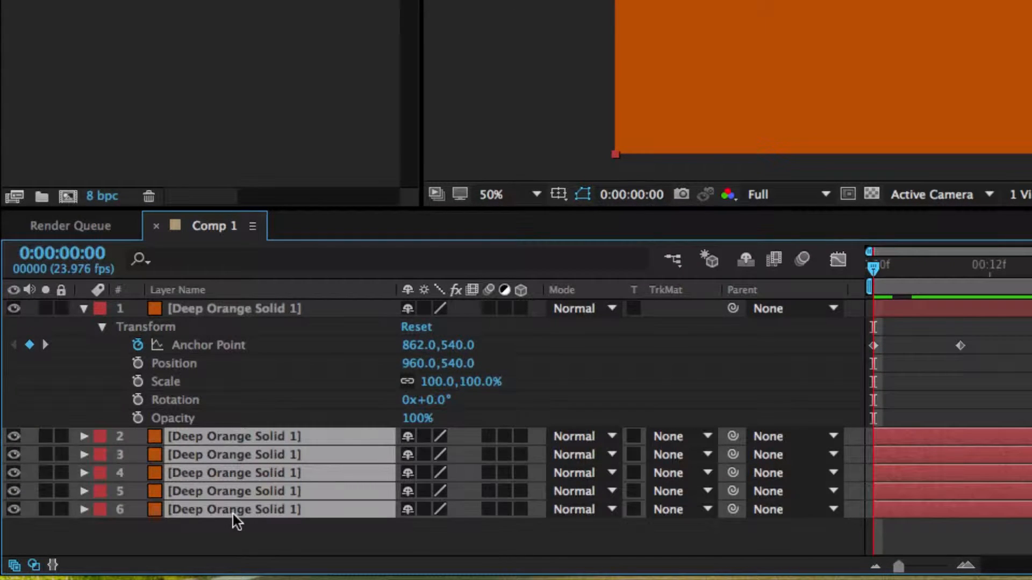
pyautogui.press('Delete')
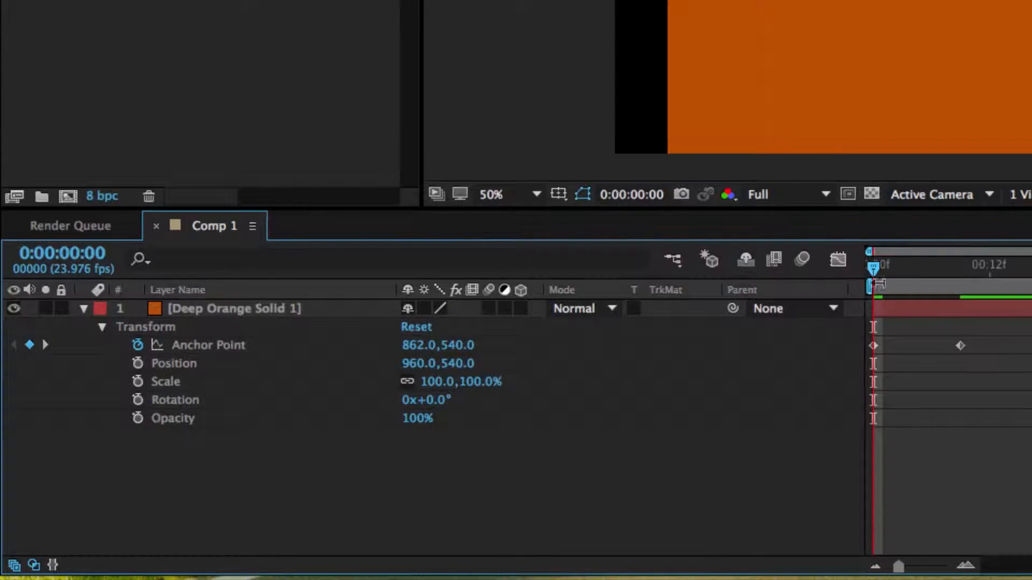
# - Scrub through the solid's opening frames, remove its Anchor Point keyframes and collapse its properties
pyautogui.moveTo(878, 271); pyautogui.dragTo(892, 269)
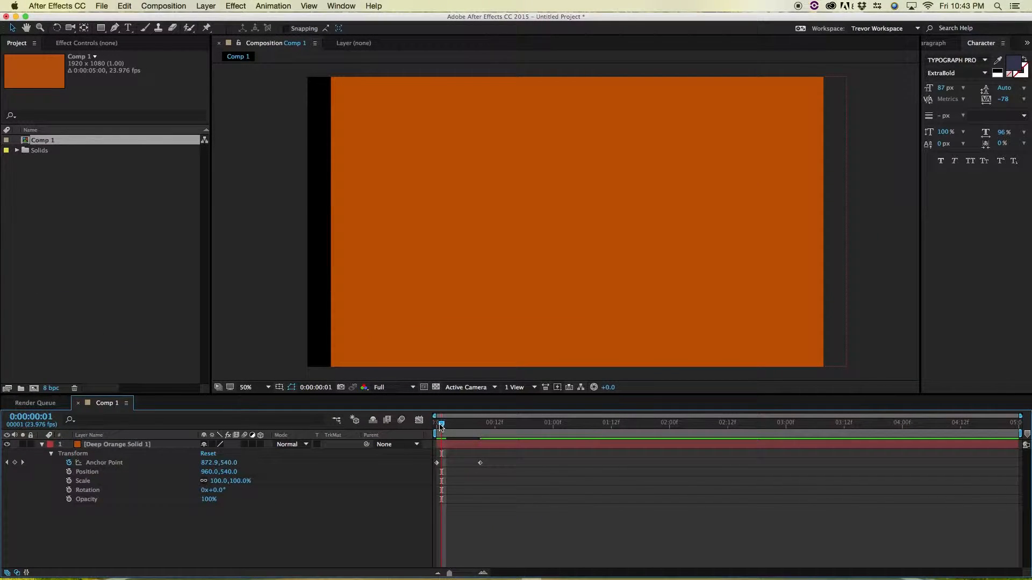
pyautogui.moveTo(440, 427); pyautogui.dragTo(414, 430)
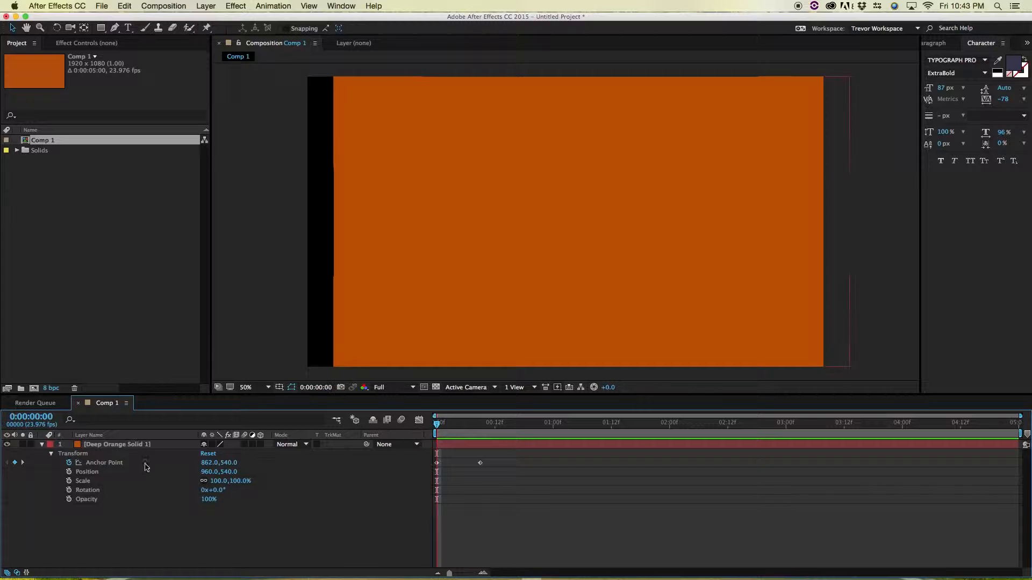
pyautogui.click(70, 462)
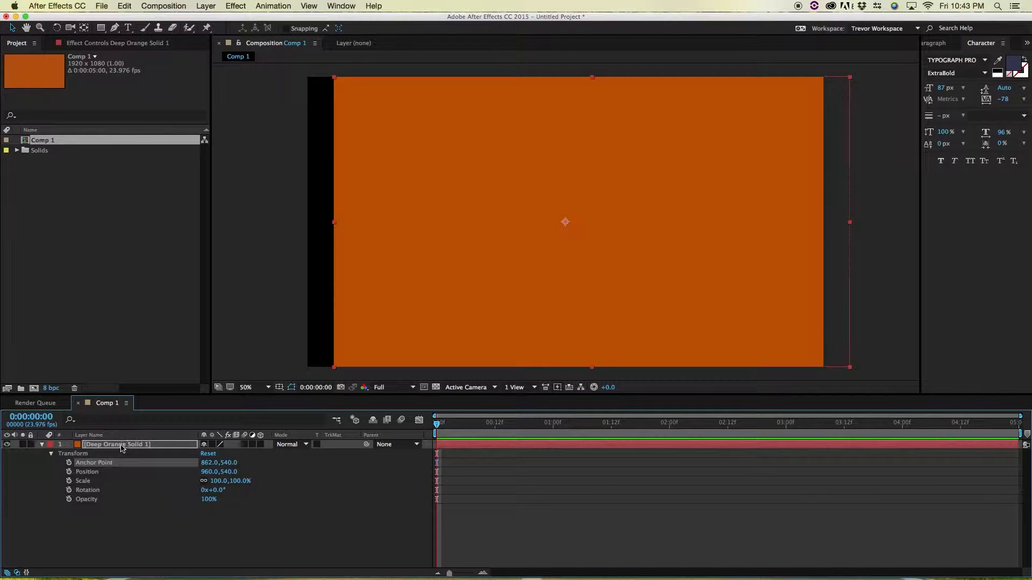
pyautogui.click(43, 445)
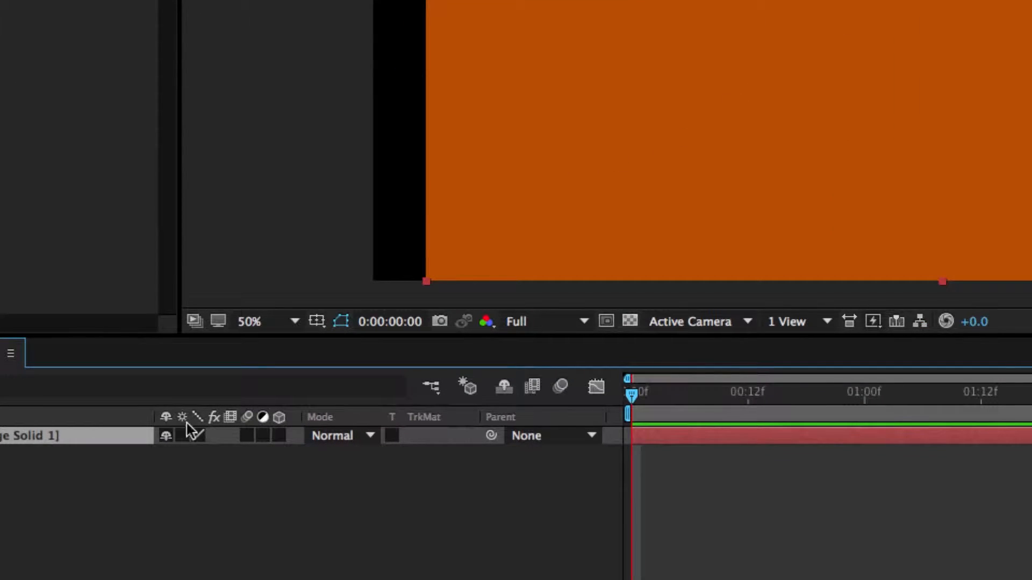
# - Mark the solid as shy, then hide and show shy layers in the timeline
pyautogui.click(166, 436)
pyautogui.click(166, 435)
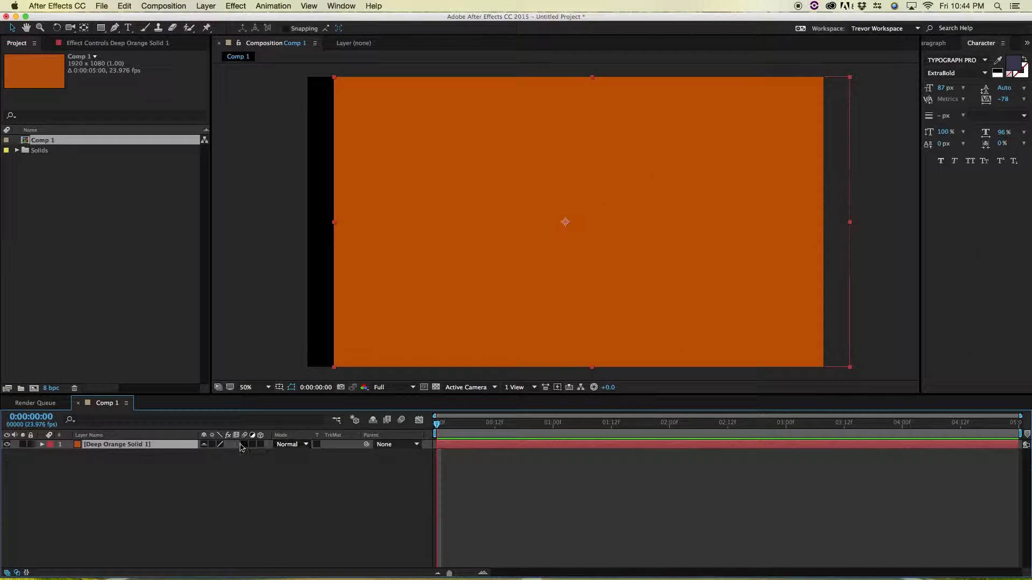
pyautogui.click(374, 424)
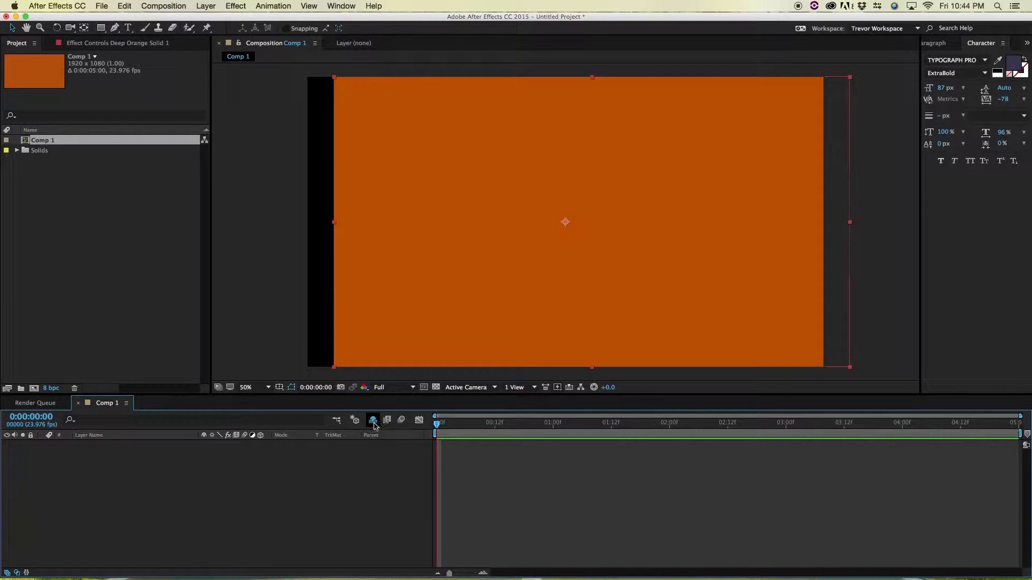
pyautogui.click(374, 424)
# - Duplicate the shy solid three times and turn off the shy switch on layers 2 and 4
pyautogui.hotkey('ctrl', 'd')
pyautogui.hotkey('ctrl', 'd')
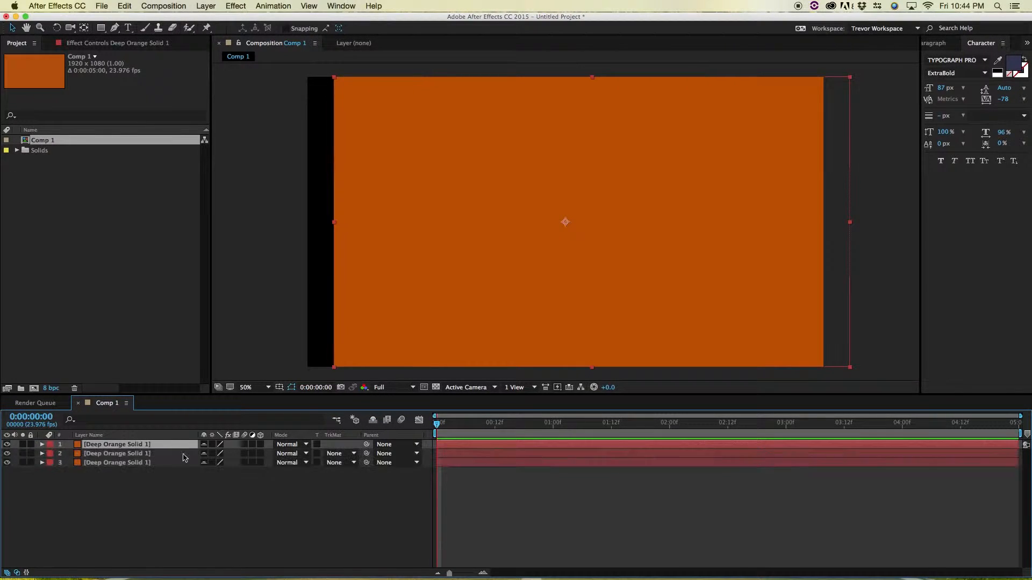
pyautogui.hotkey('ctrl', 'd')
pyautogui.click(204, 454)
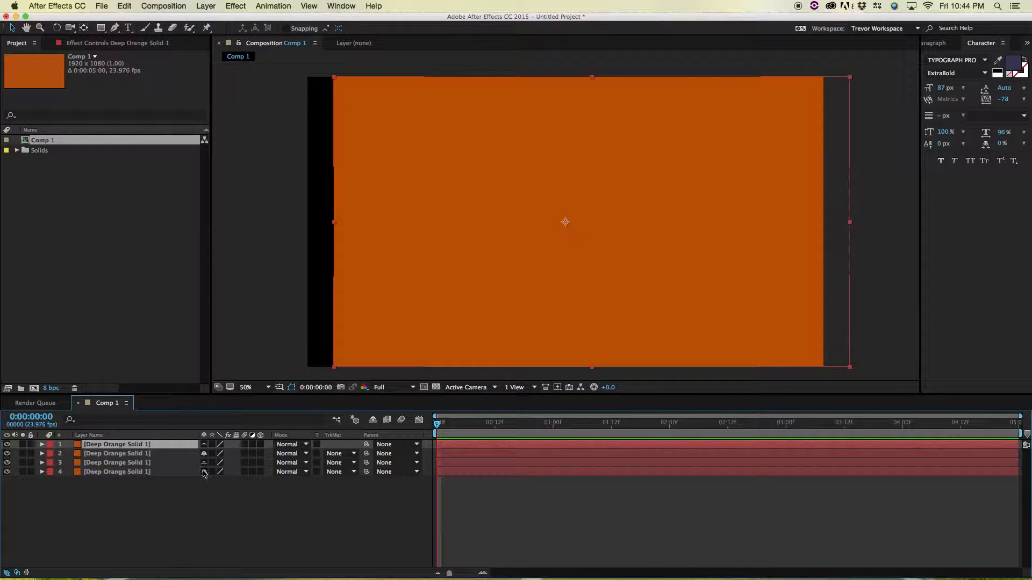
# - Repeatedly hide and show the shy layers in the timeline to compare both views
pyautogui.click(374, 423)
pyautogui.click(374, 424)
pyautogui.click(374, 424)
pyautogui.click(374, 424)
pyautogui.click(374, 424)
pyautogui.click(374, 424)
# - Delete the three lower duplicate solids and turn off the shy switch on the remaining layer
pyautogui.click(184, 453)
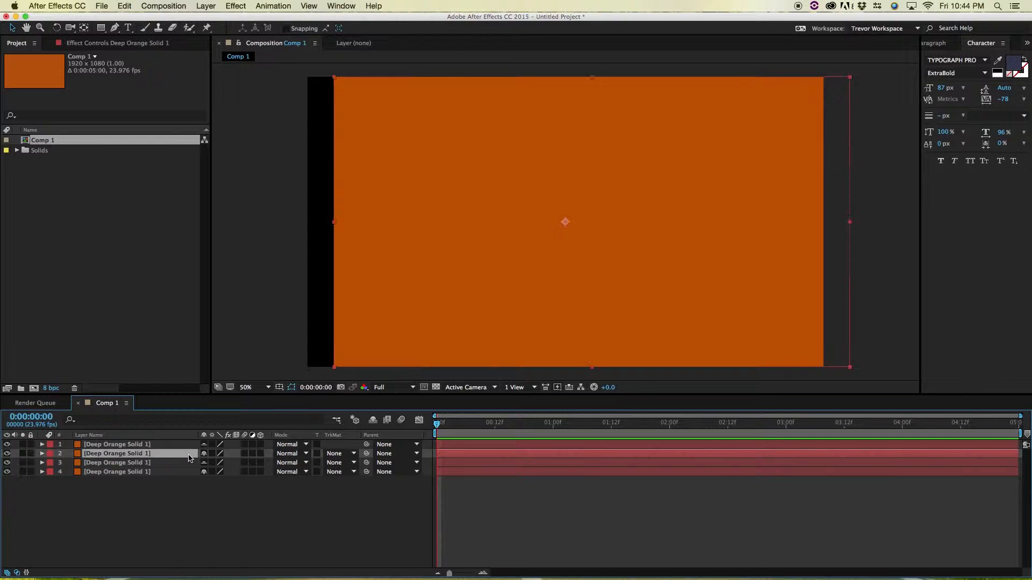
pyautogui.keyDown('shift'); pyautogui.click(186, 463); pyautogui.keyUp('shift')
pyautogui.press('Delete')
pyautogui.click(187, 453)
pyautogui.press('Delete')
pyautogui.click(205, 446)
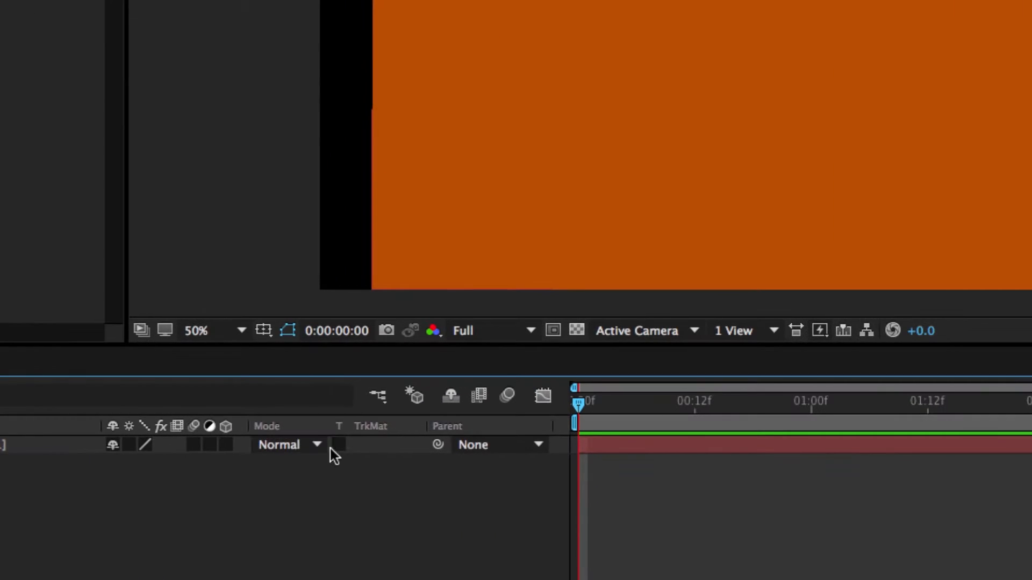
# - Look through the solid's blending modes without changing them and play a preview of the composition
pyautogui.click(299, 445)
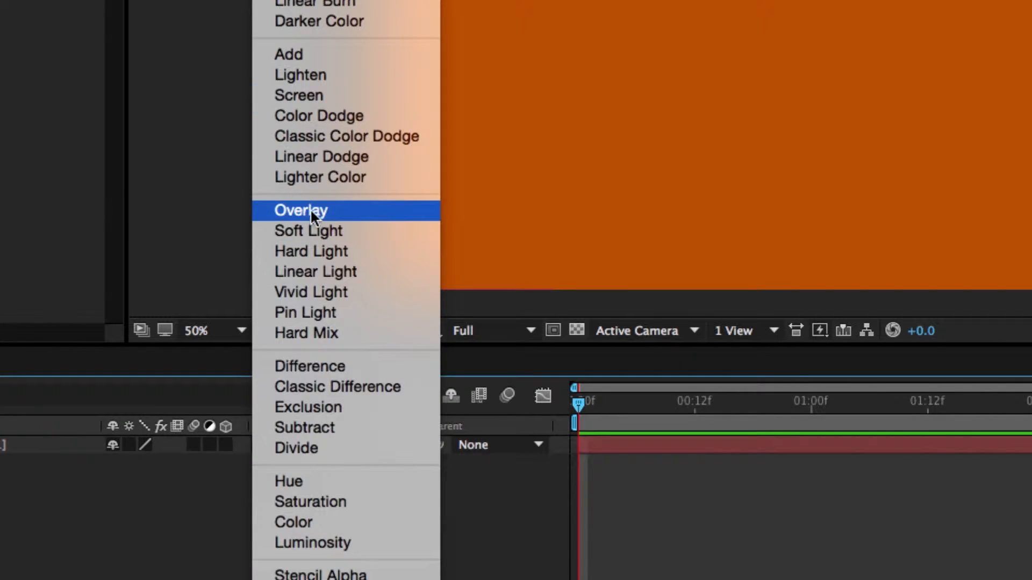
pyautogui.click(182, 530)
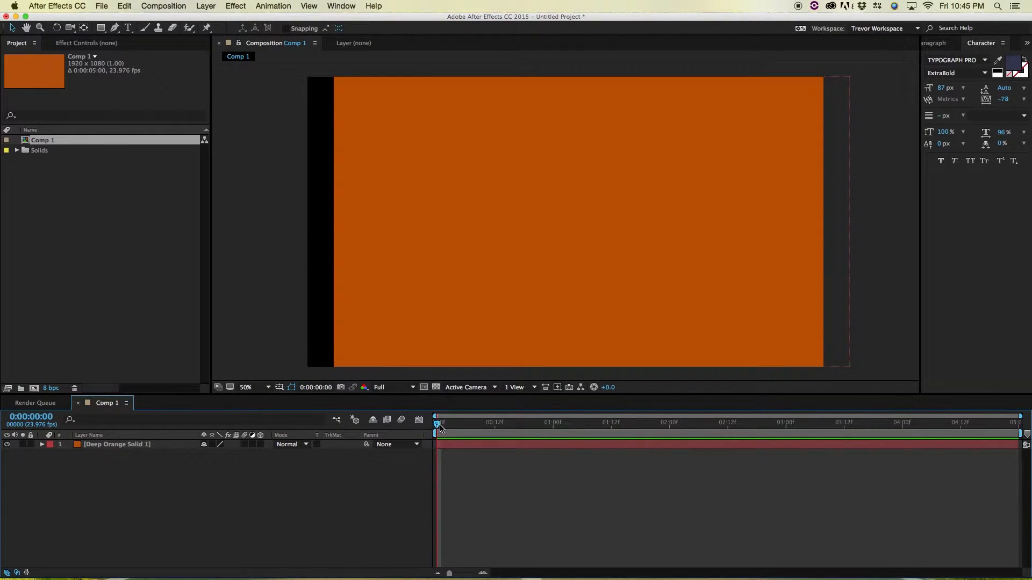
pyautogui.press('space')
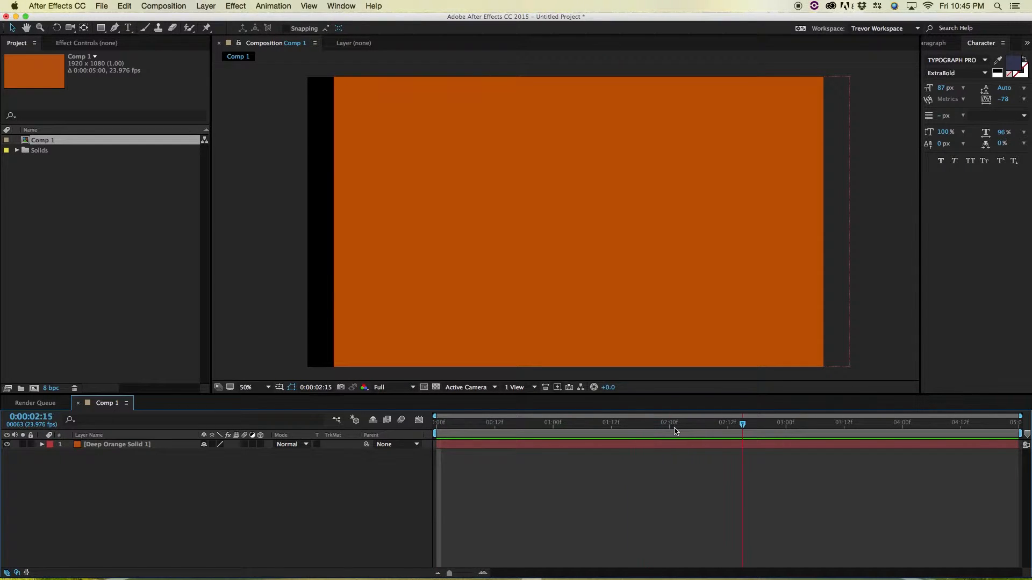
# - Stop the preview and duplicate the Deep Orange Solid 1 layer twice
pyautogui.click(639, 445)
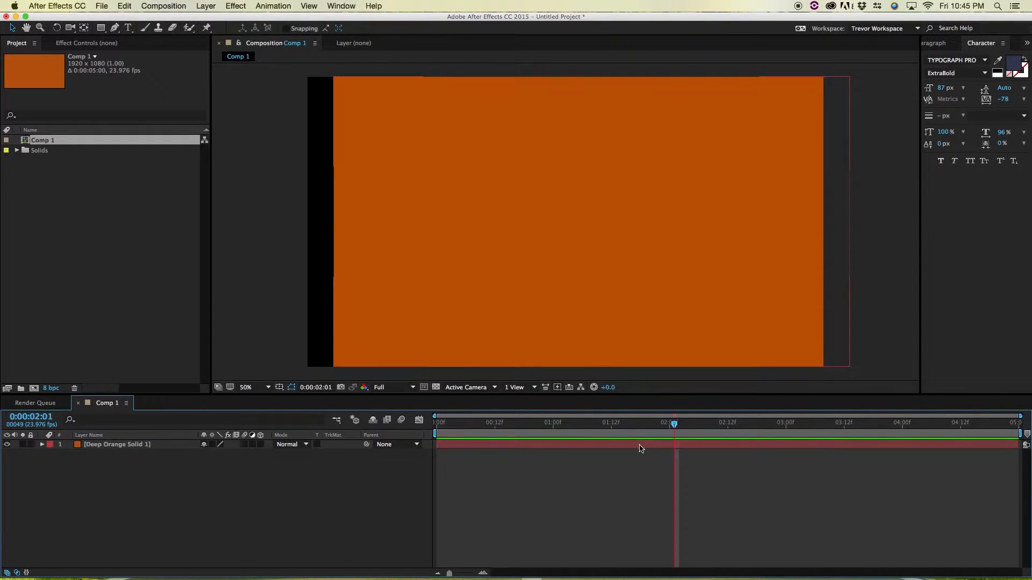
pyautogui.press('super+d')
pyautogui.press('super+d')
# - Reveal only Rotation on layer 1, Position on layer 2 and Scale on layer 3
pyautogui.click(166, 454)
pyautogui.press('p')
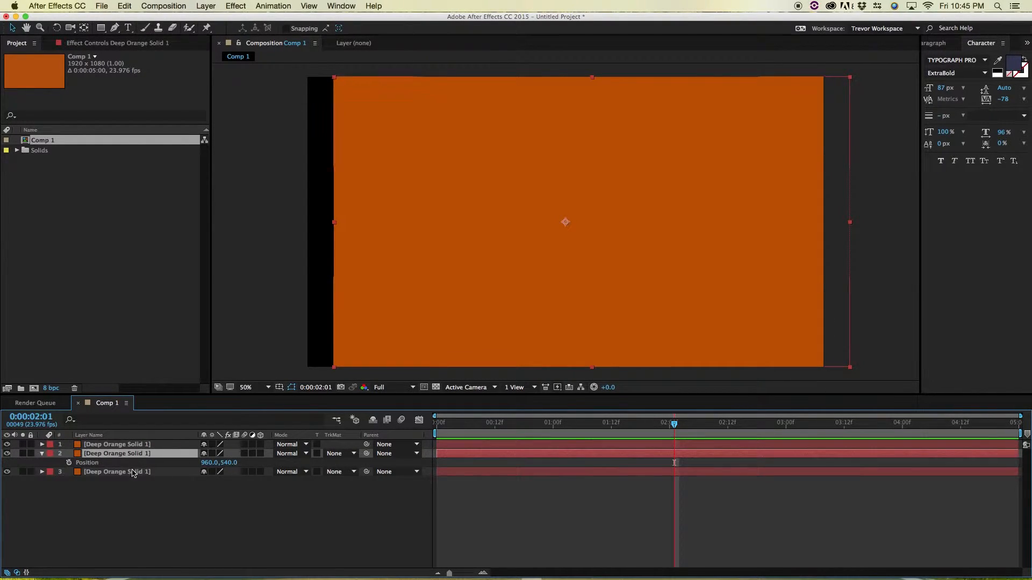
pyautogui.click(130, 472)
pyautogui.press('p')
pyautogui.press('s')
pyautogui.click(127, 446)
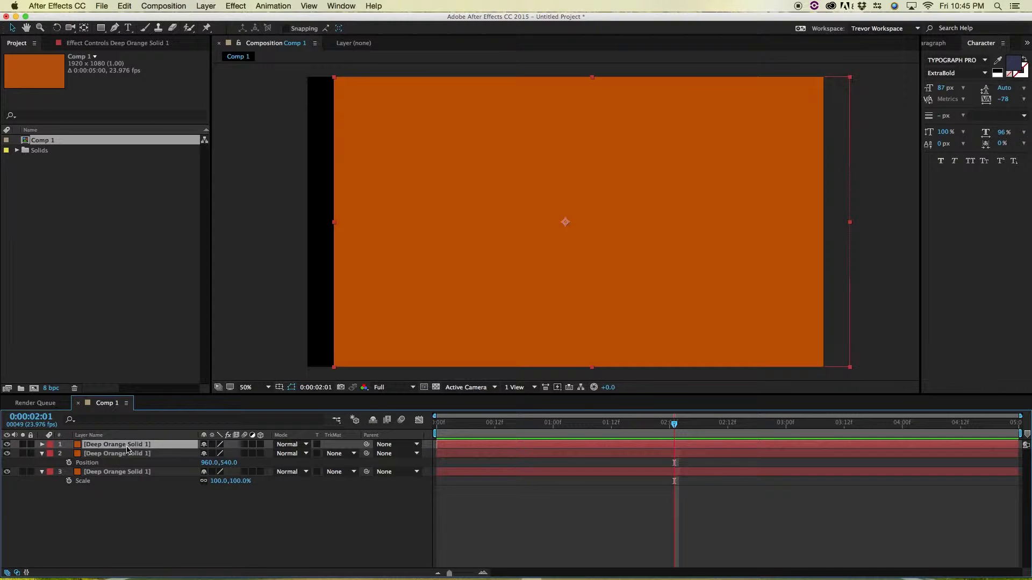
pyautogui.press('r')
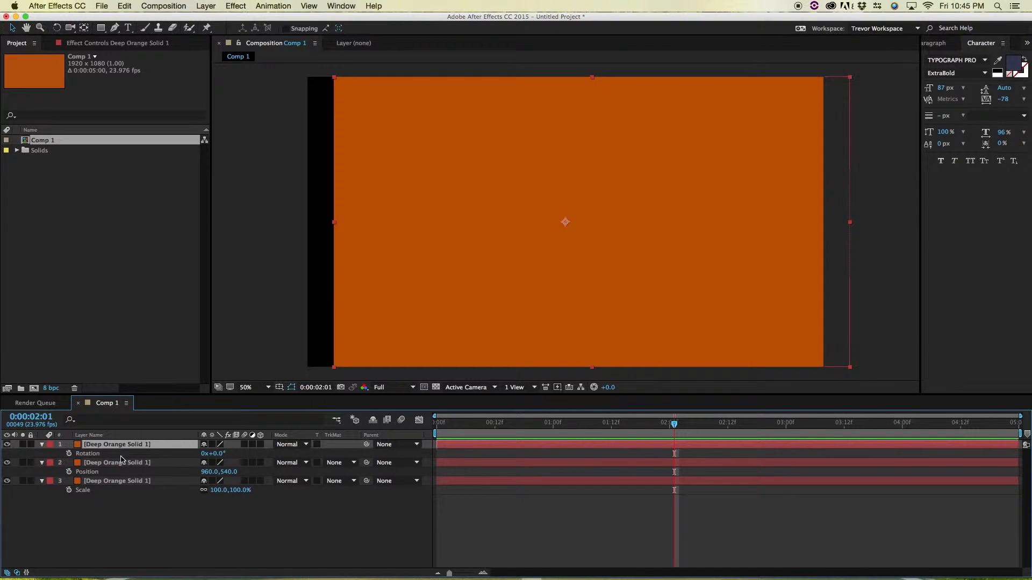
# - Animate layer 1's Rotation from 0° at 0:00:02:01 to a clockwise turn at a second keyframe just before 3 seconds
pyautogui.click(69, 454)
pyautogui.moveTo(675, 424); pyautogui.dragTo(782, 424)
pyautogui.moveTo(218, 457); pyautogui.dragTo(242, 457)
# - Animate layer 2's Position from 960.0, 540.0 at 0:00:00:23 to 1251.0, 540.0 at 0:00:02:14
pyautogui.click(541, 428)
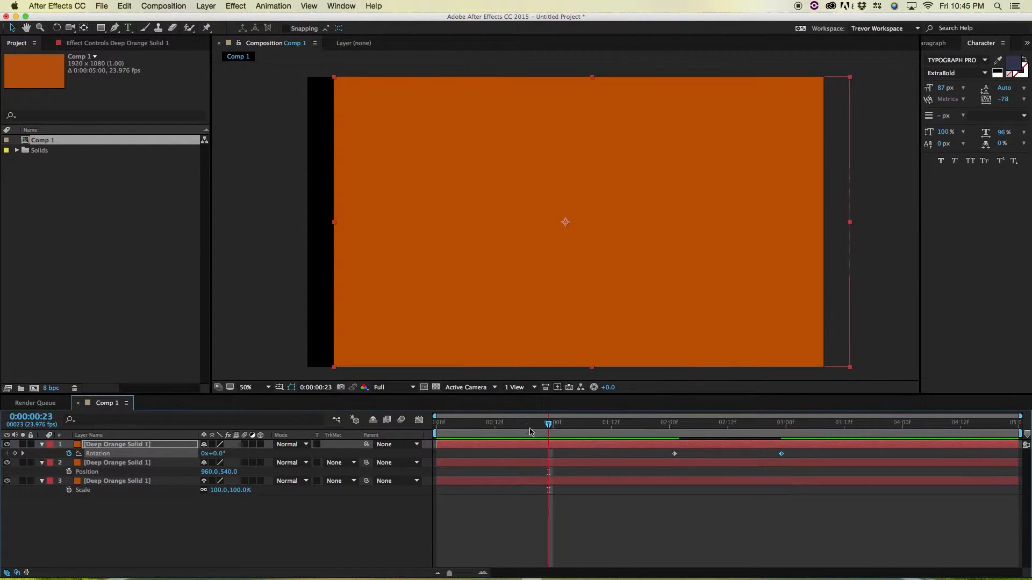
pyautogui.click(69, 471)
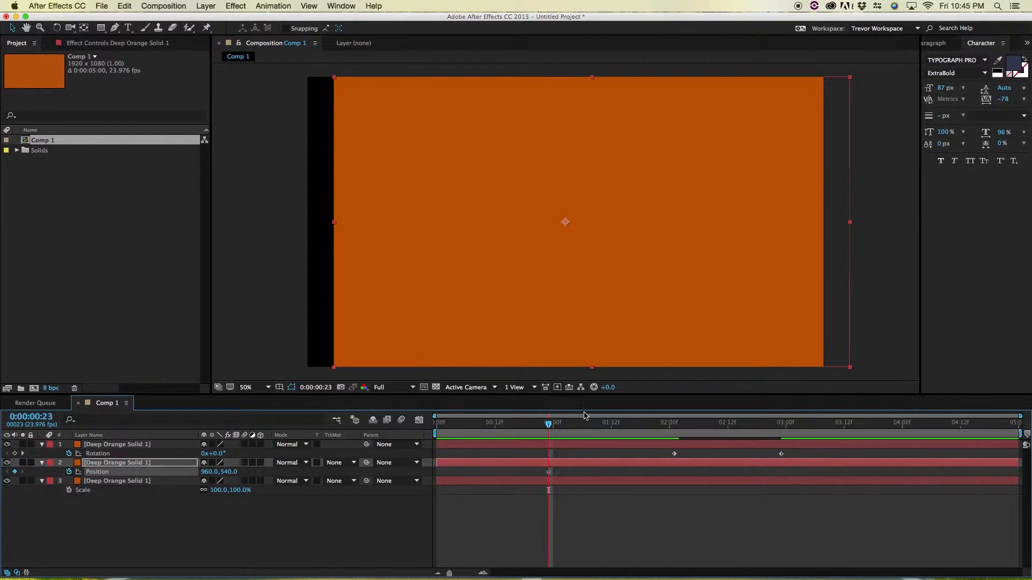
pyautogui.click(739, 432)
pyautogui.moveTo(208, 472); pyautogui.dragTo(387, 465)
# - Animate layer 3's Scale from a reduced size at the composition's start to 100.0% at 0:00:02:14, and scrub through the animation to 0:00:03:01
pyautogui.click(142, 481)
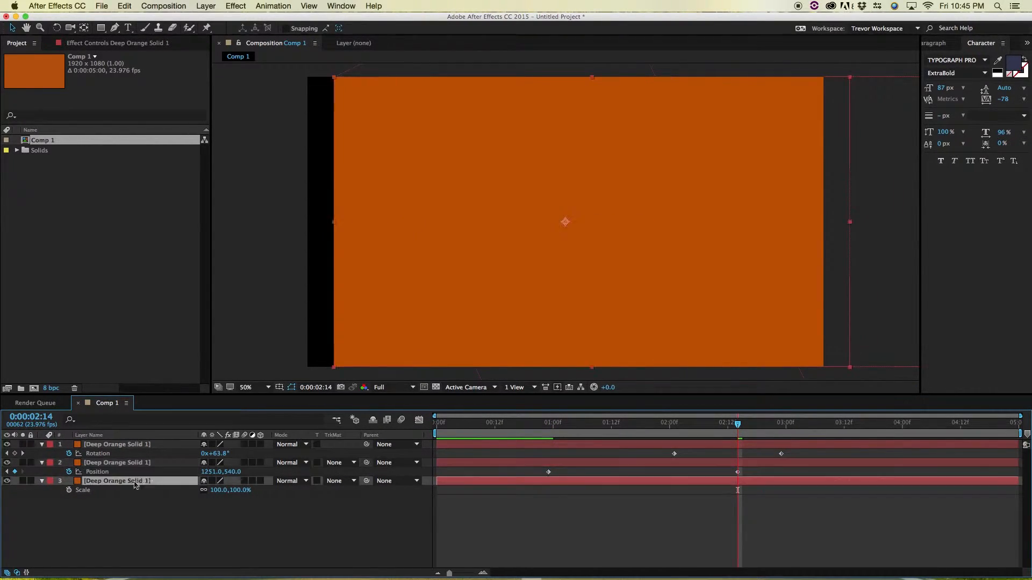
pyautogui.click(69, 490)
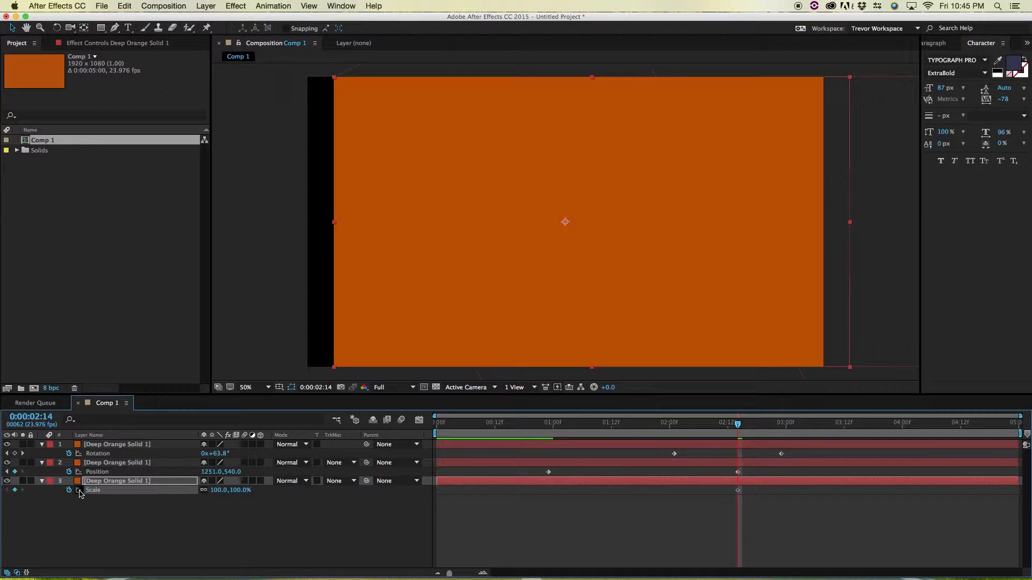
pyautogui.press('Home')
pyautogui.moveTo(219, 495); pyautogui.dragTo(189, 492)
pyautogui.click(395, 519)
pyautogui.moveTo(448, 427); pyautogui.dragTo(679, 430)
pyautogui.moveTo(776, 435)
pyautogui.mouseDown()
pyautogui.moveTo(546, 438)
pyautogui.moveTo(791, 438)
pyautogui.mouseUp()
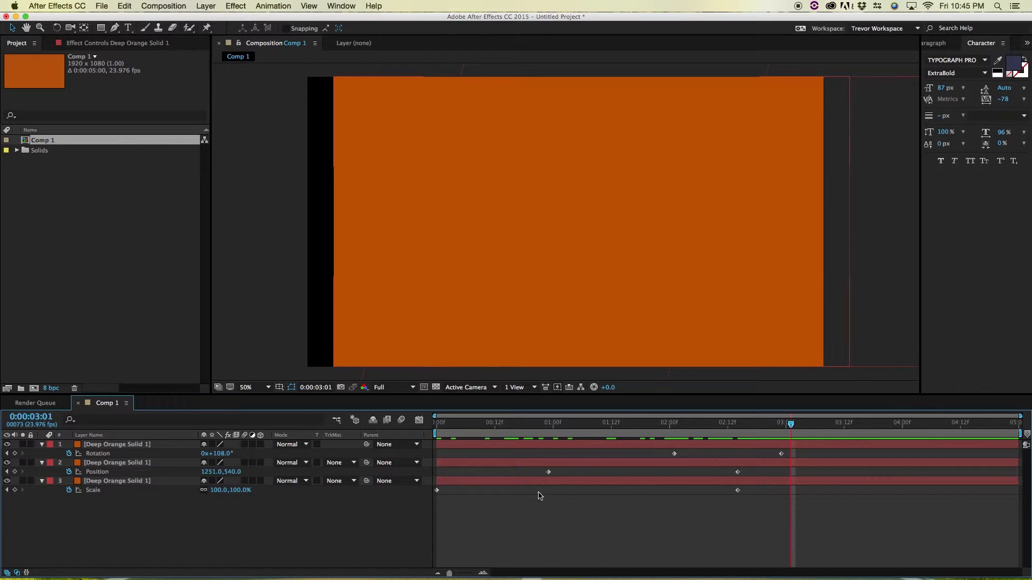
# - Change the label color of layer 1, the solid with the Rotation keyframes, to Yellow and deselect the layer
pyautogui.click(670, 462)
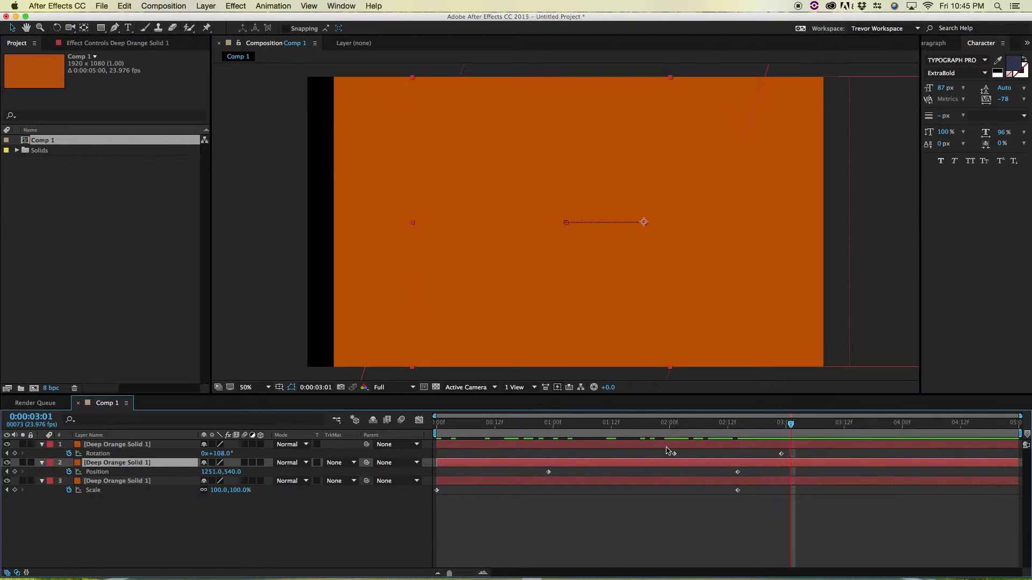
pyautogui.click(673, 453)
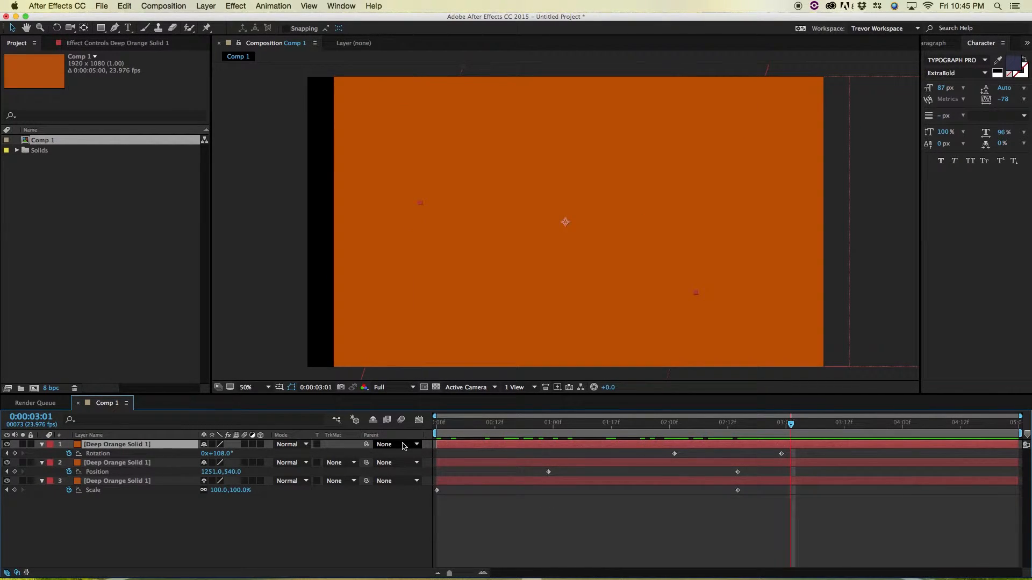
pyautogui.click(51, 449)
pyautogui.click(48, 445)
pyautogui.click(50, 445)
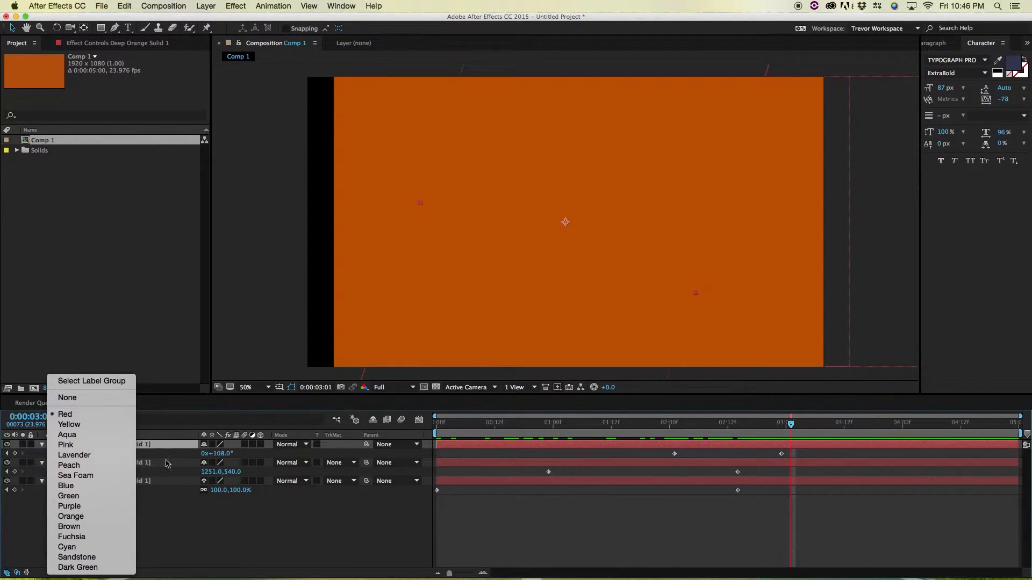
pyautogui.click(99, 425)
pyautogui.click(720, 532)
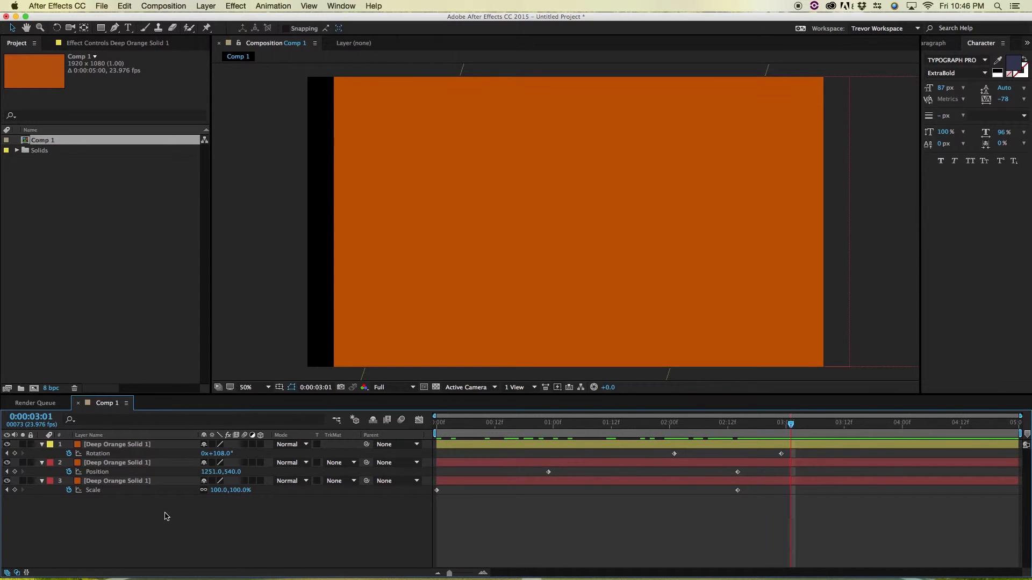
pyautogui.click(131, 446)
pyautogui.click(266, 506)
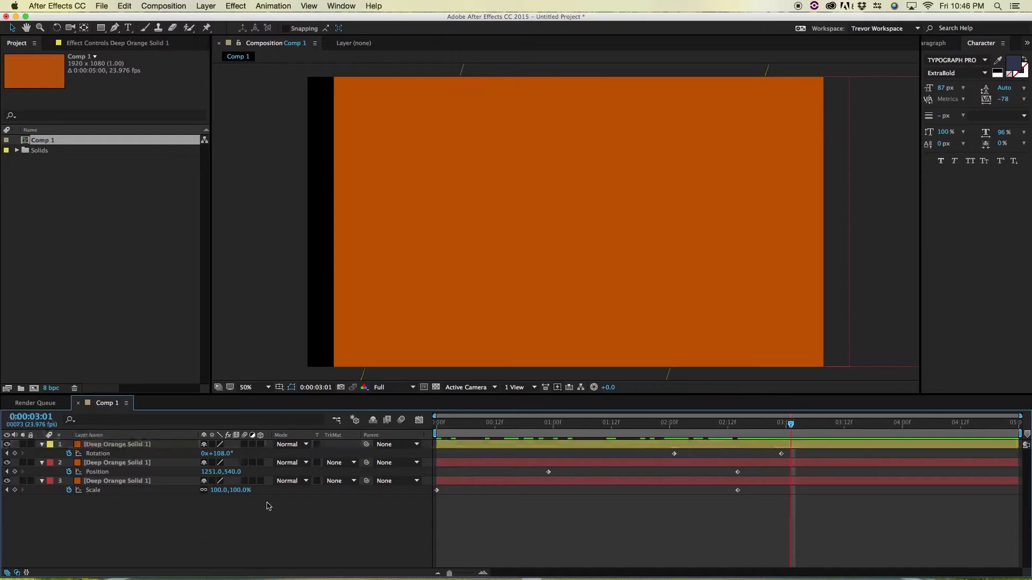